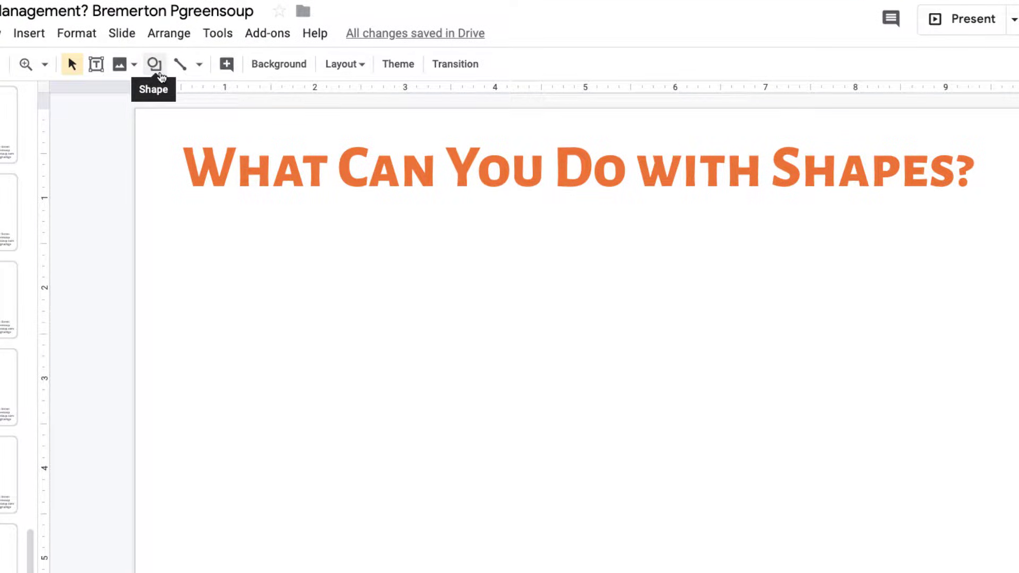
Step: Browse the Shape menu's Shapes, Arrows, Callouts and Equation categories to find the oval
left_click(154, 64)
mouse_move(193, 101)
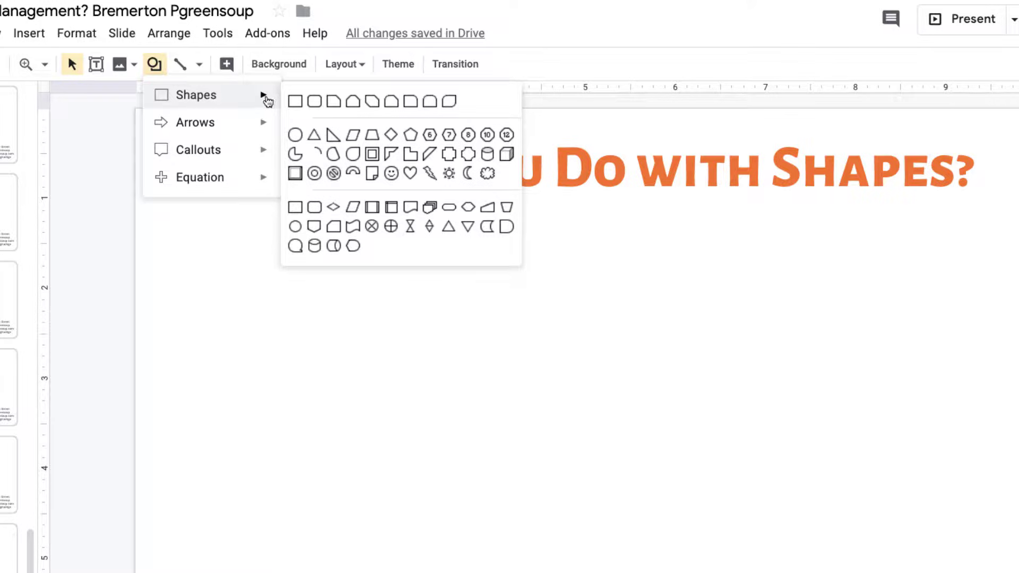
mouse_move(268, 126)
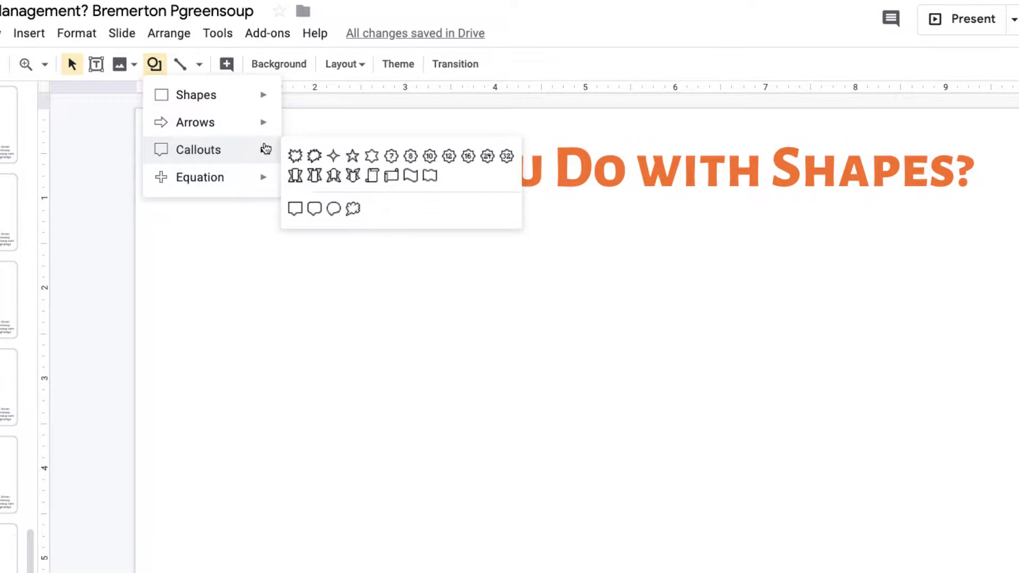
mouse_move(262, 181)
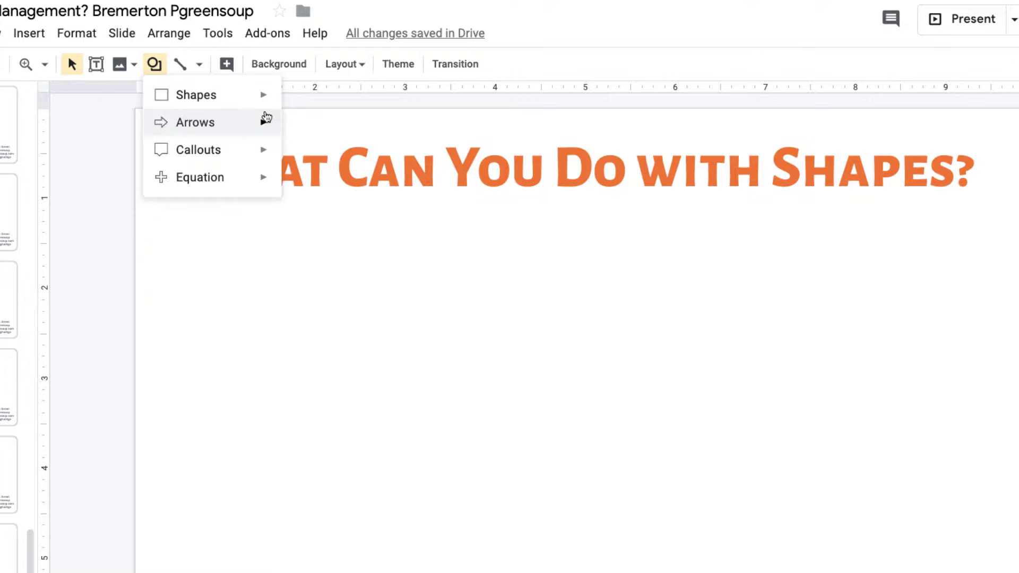
mouse_move(266, 105)
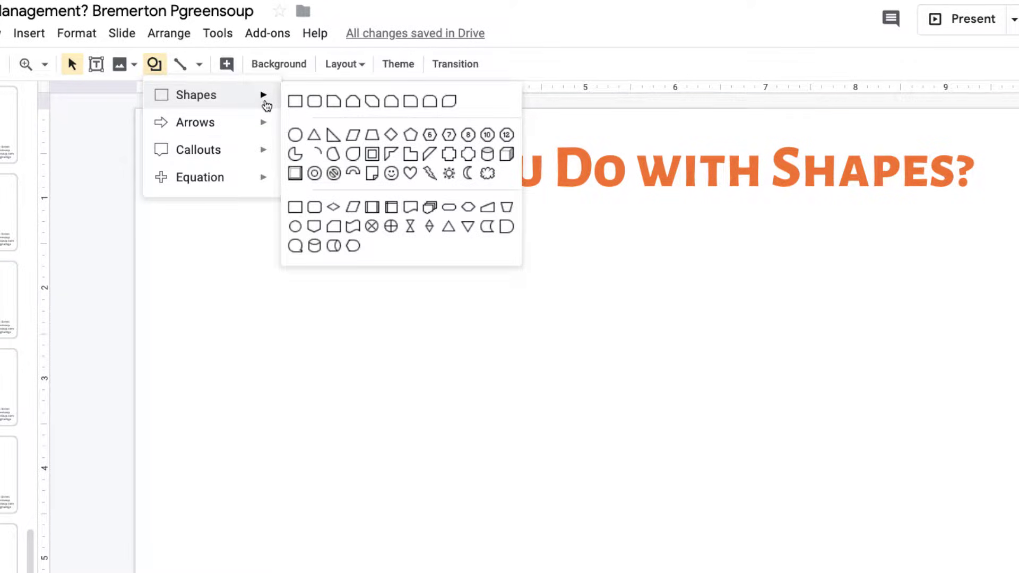
Step: Draw an oval circle below the left side of the slide title
left_click(296, 136)
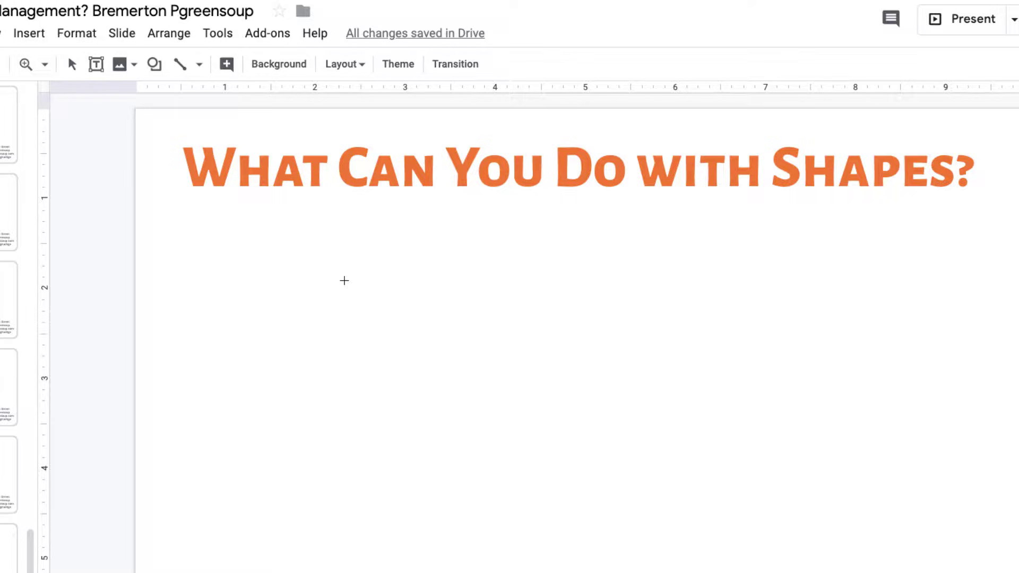
left_click_drag(344, 281, 497, 361)
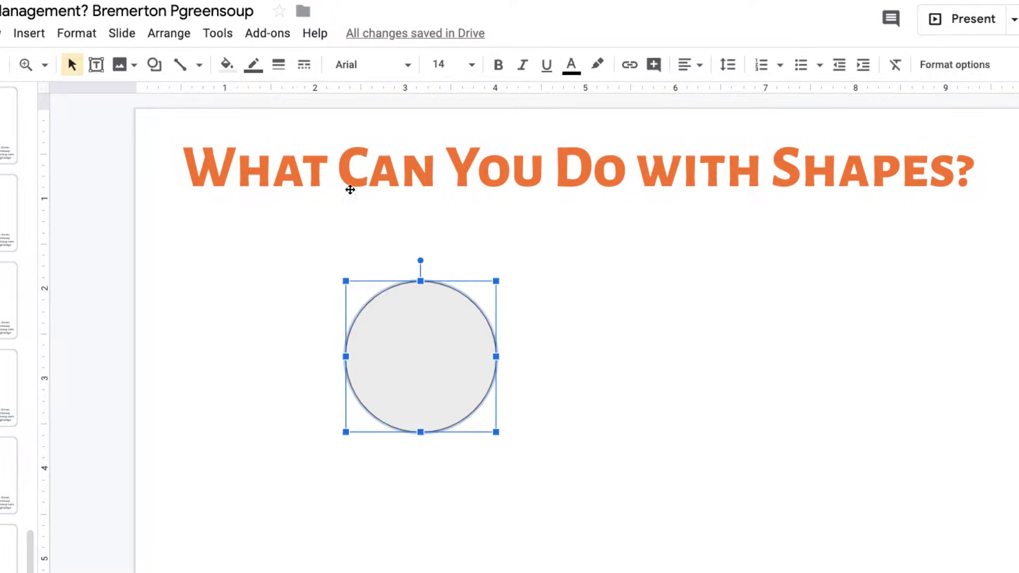
left_click(625, 391)
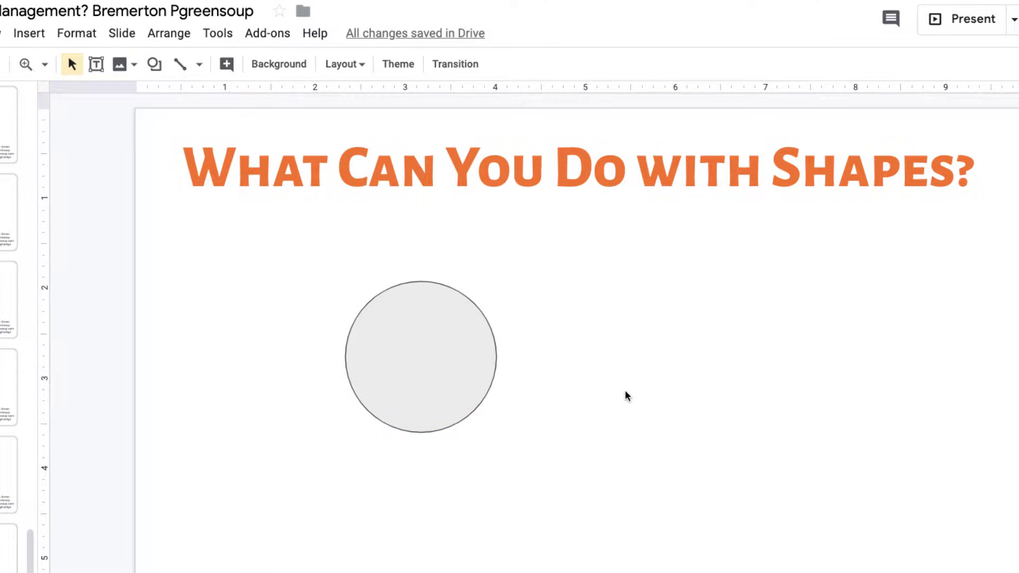
Step: Change the circle's fill colour from grey to red
left_click(429, 342)
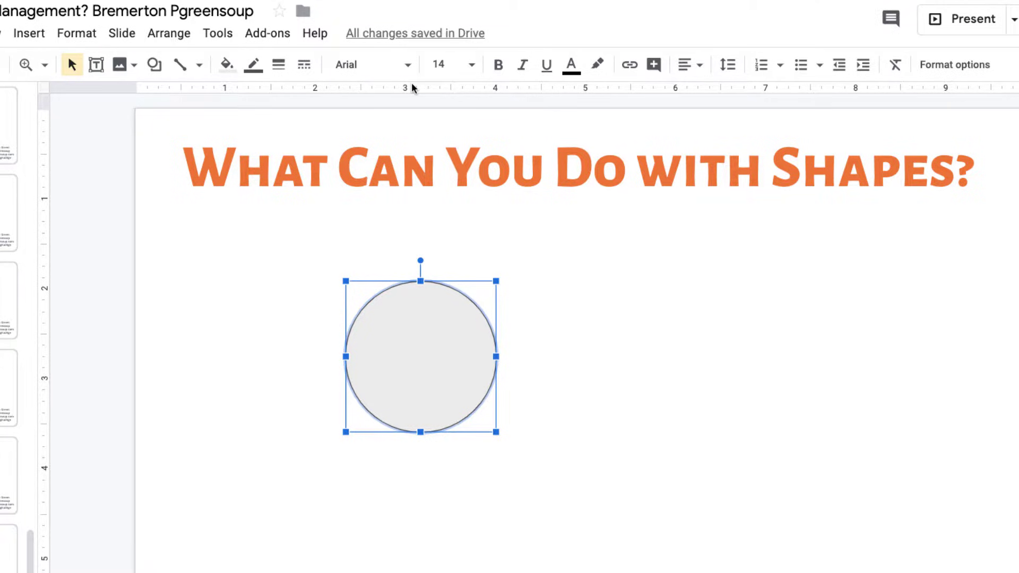
left_click(228, 65)
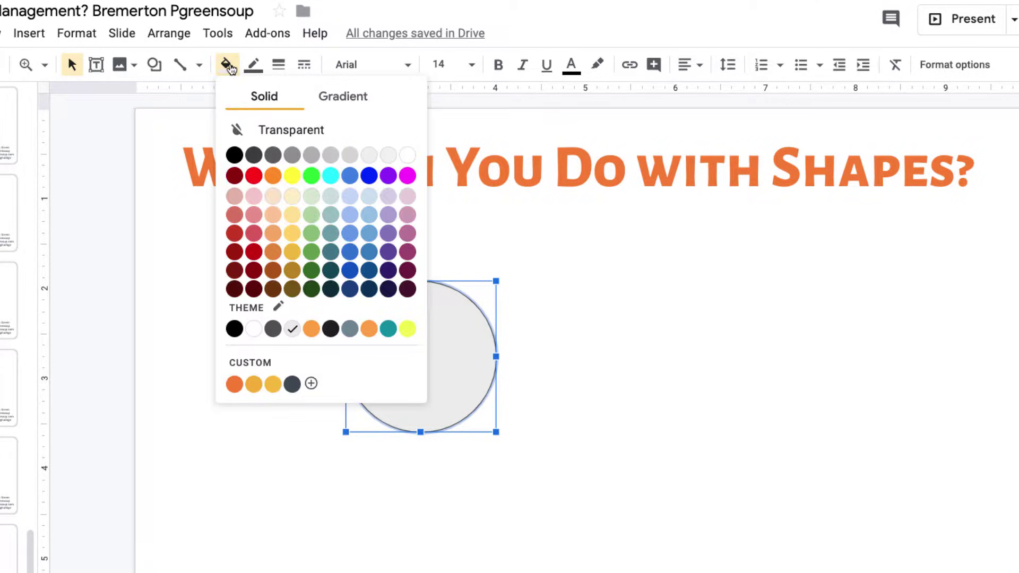
left_click(254, 175)
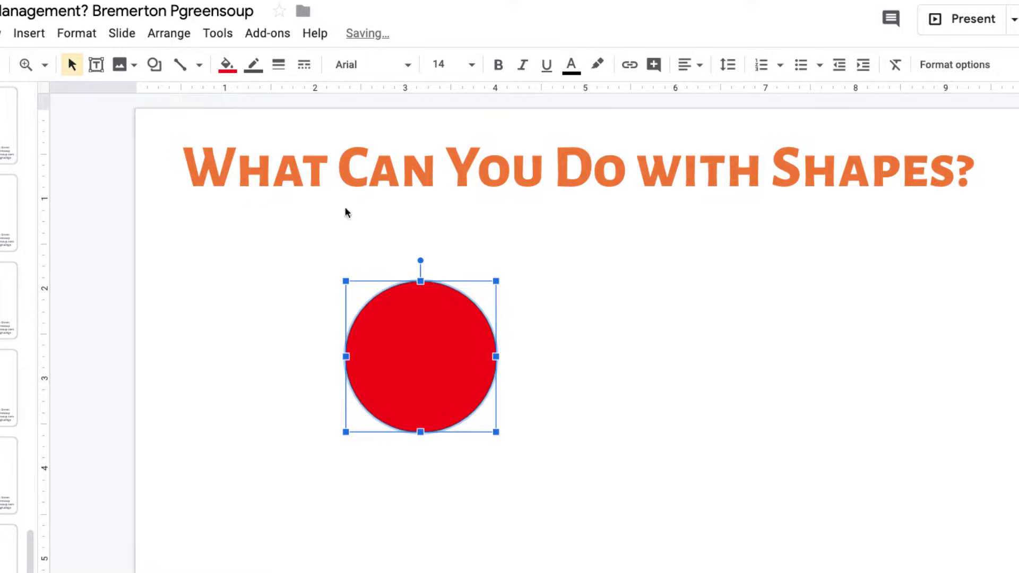
left_click(652, 370)
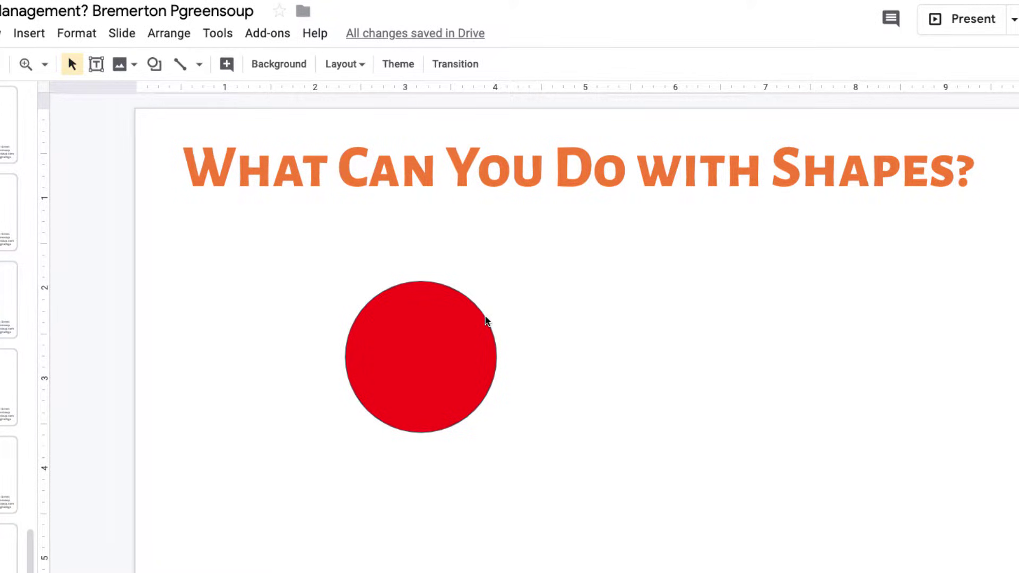
left_click(453, 337)
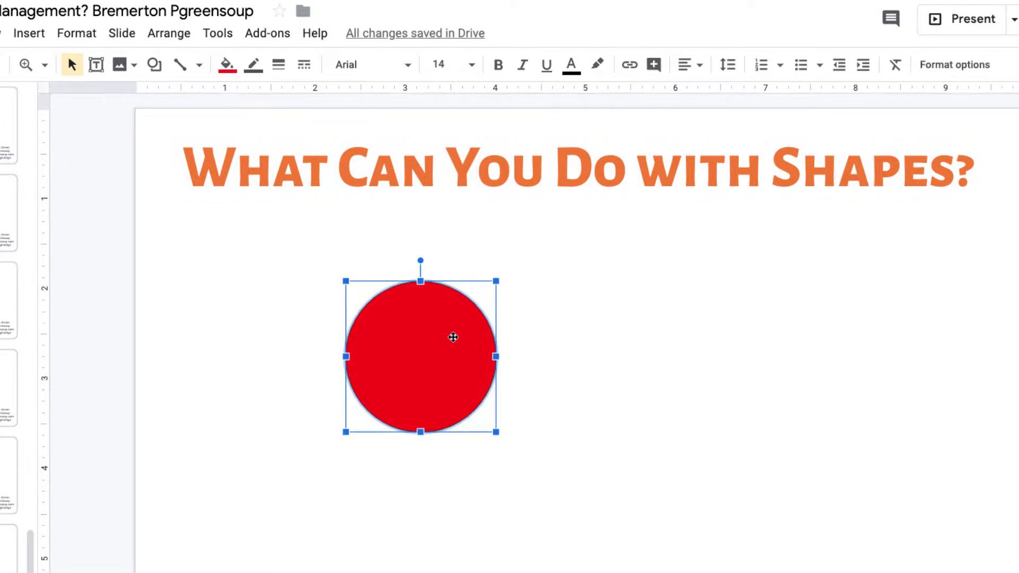
Step: Give the red circle an 8px, long-dashed, orange border
left_click(279, 64)
left_click(289, 205)
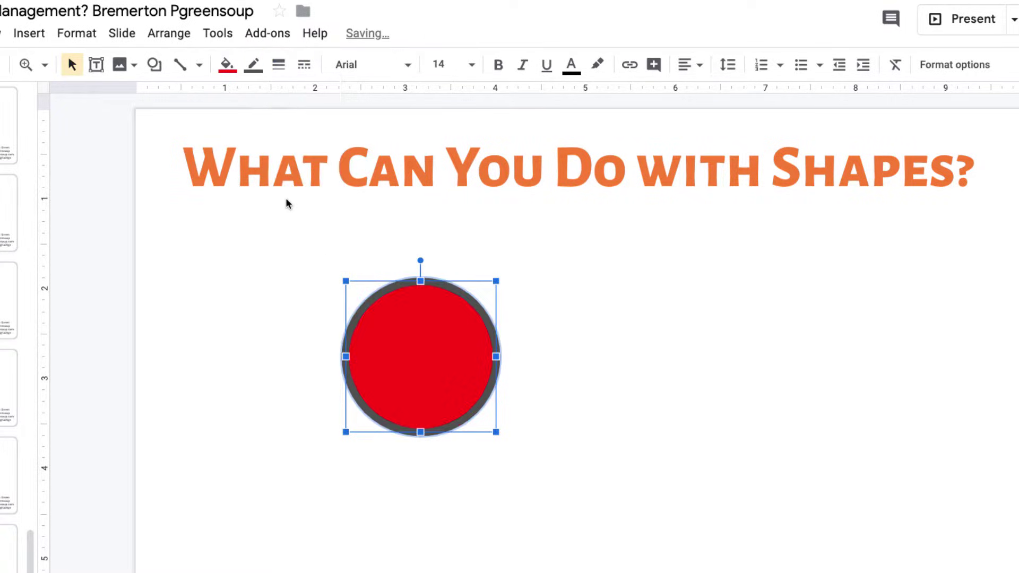
left_click(681, 367)
left_click(485, 326)
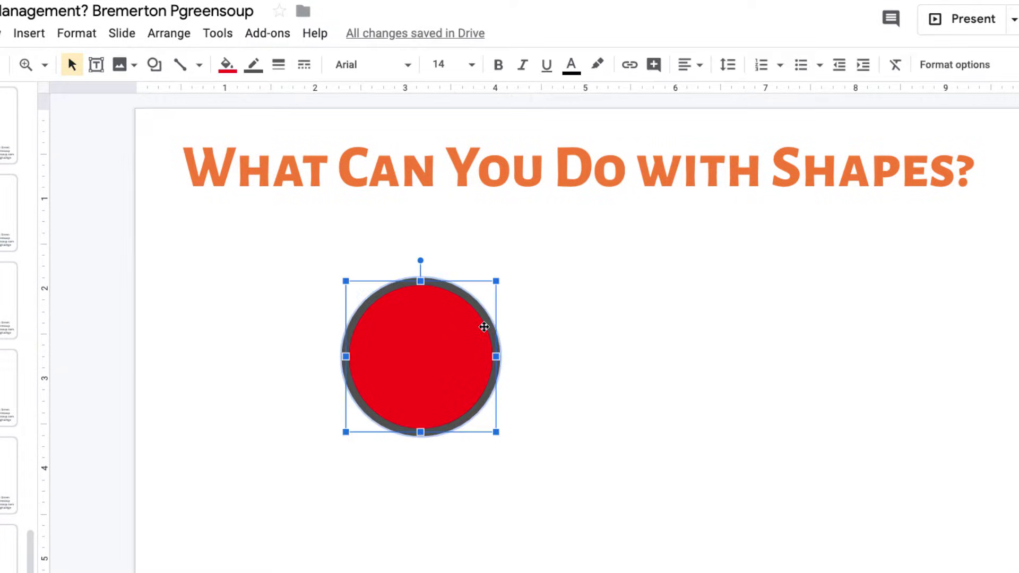
left_click(304, 65)
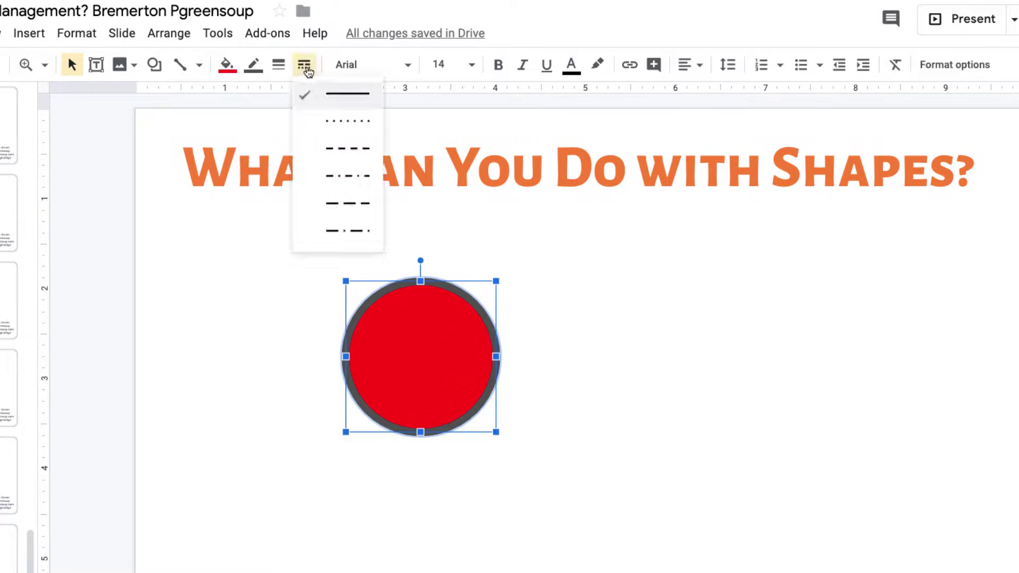
left_click(330, 215)
left_click(628, 368)
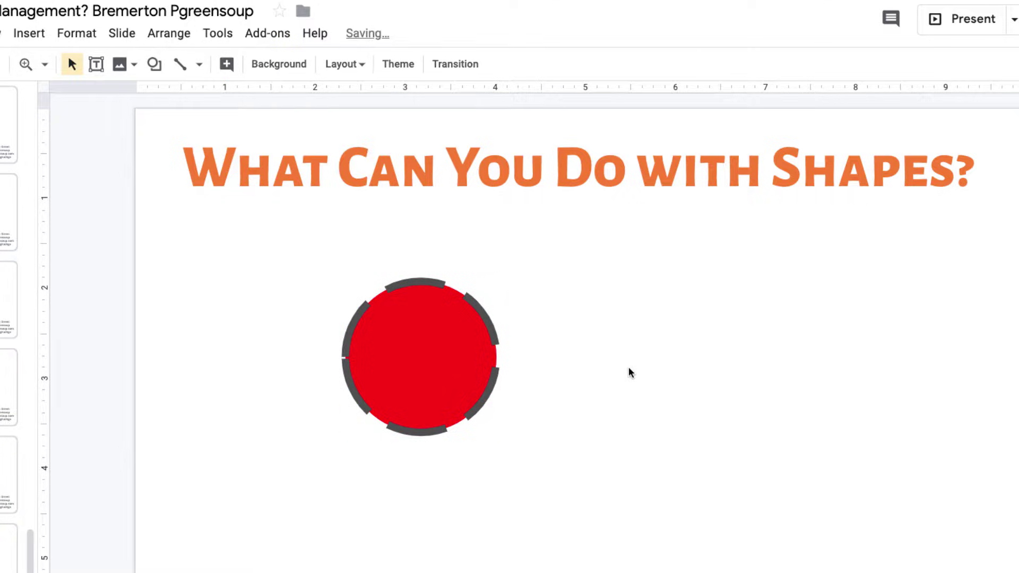
left_click(428, 335)
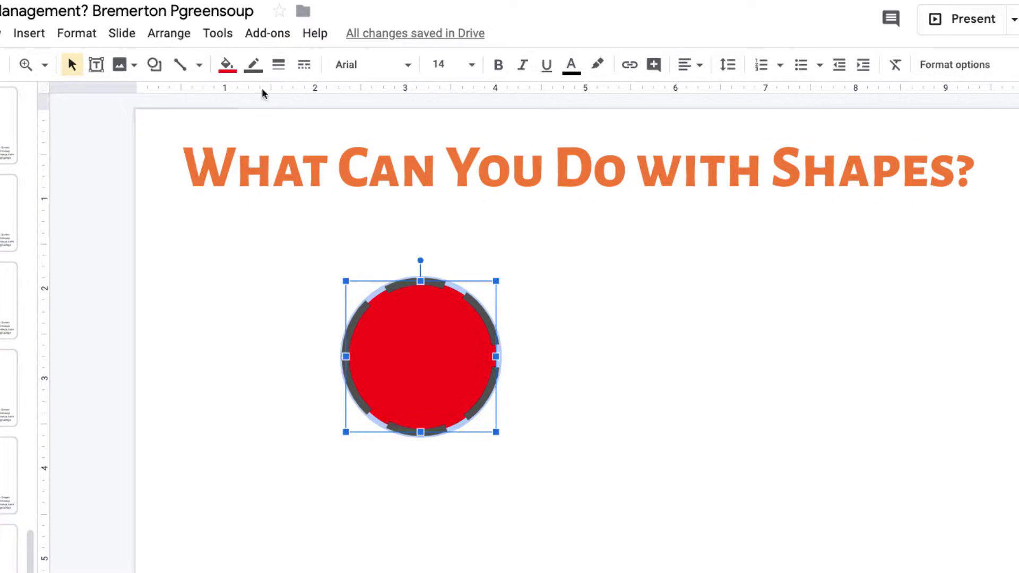
left_click(254, 65)
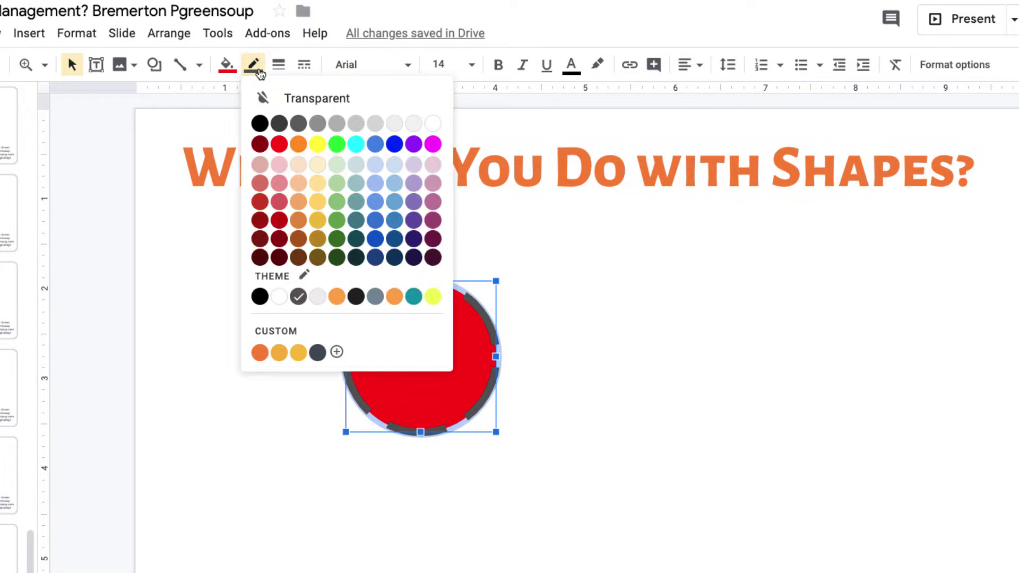
left_click(298, 143)
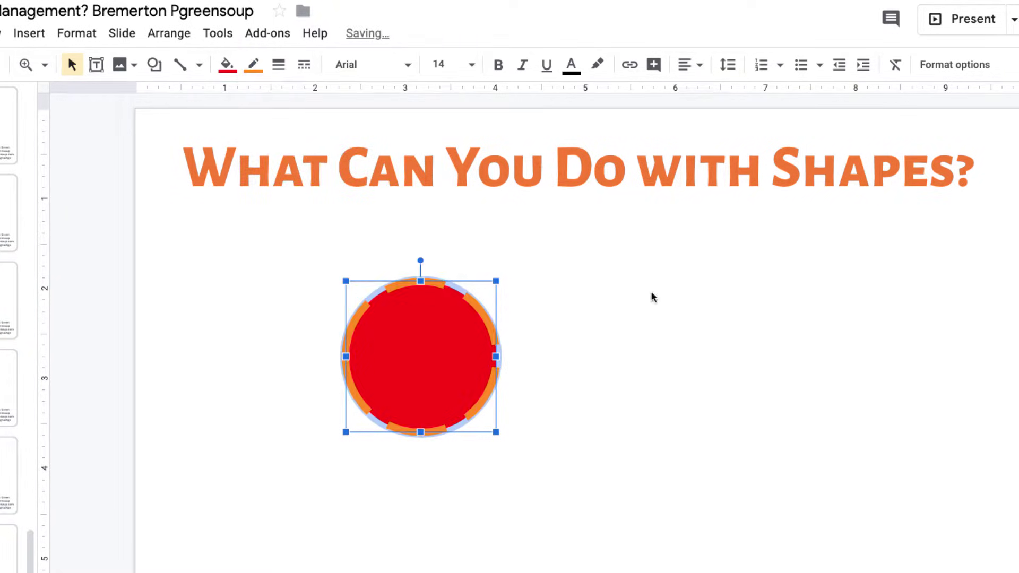
left_click(651, 292)
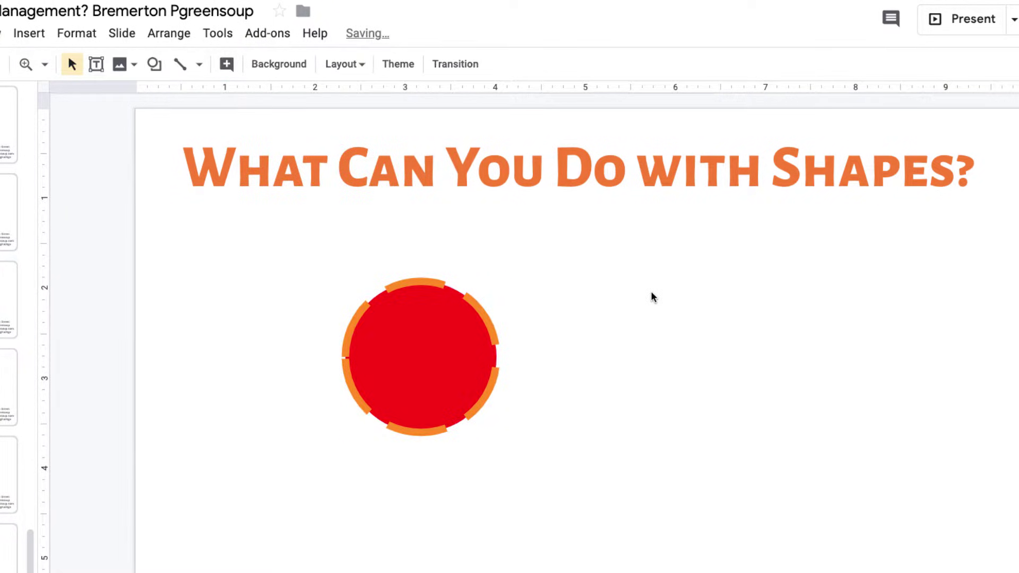
Step: Draw a smaller oval overlapping the upper-left part of the red circle
left_click(160, 69)
mouse_move(220, 99)
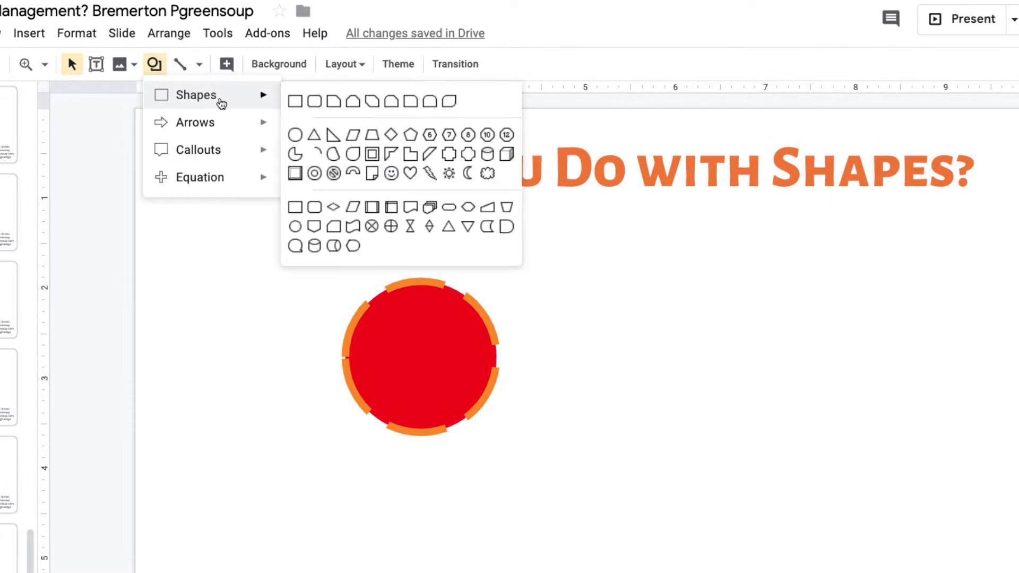
left_click(295, 136)
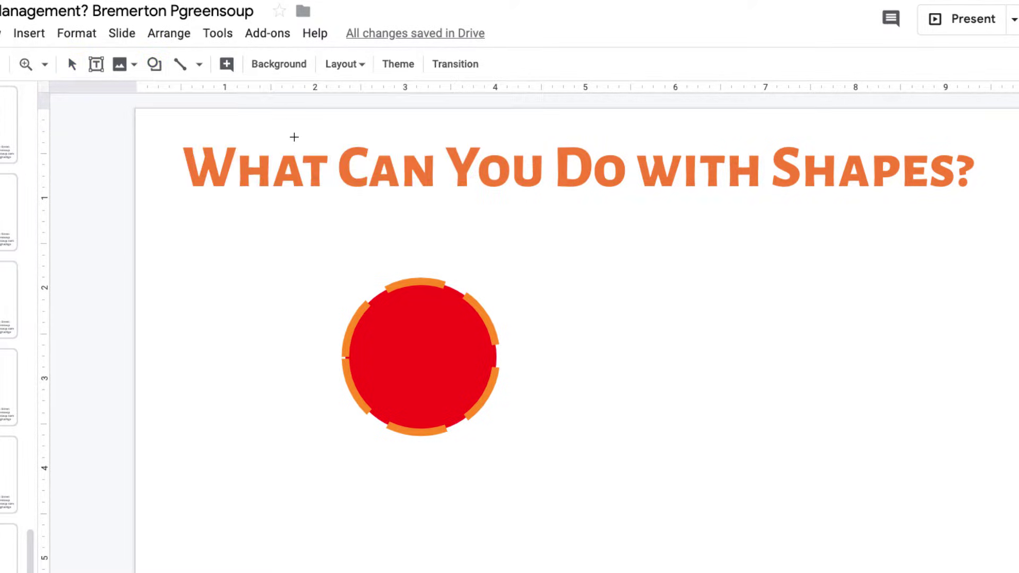
left_click_drag(346, 259, 441, 352)
left_click(689, 378)
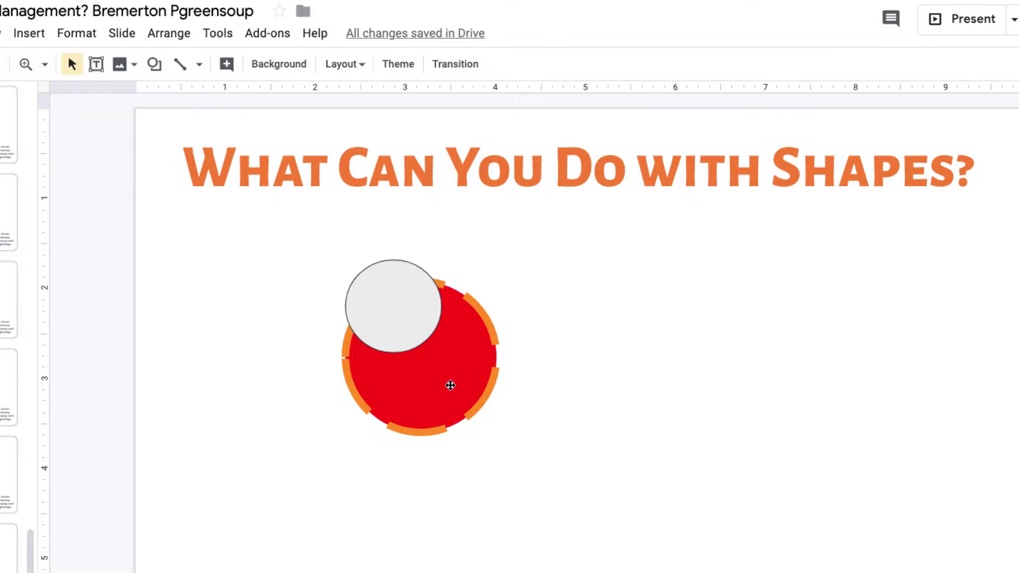
Step: Apply Order > Bring to front to the red circle so it covers the grey circle
right_click(450, 385)
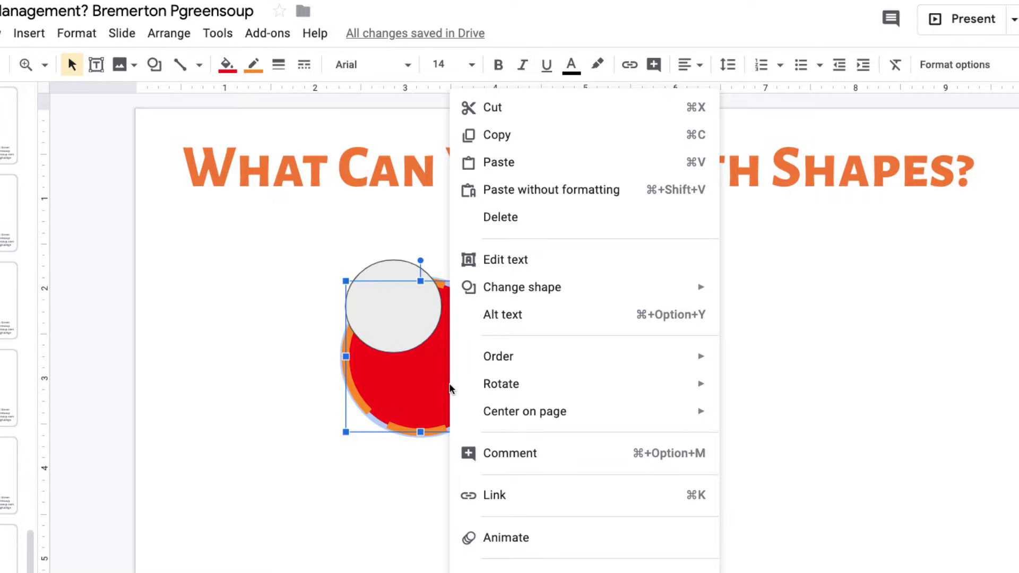
mouse_move(499, 357)
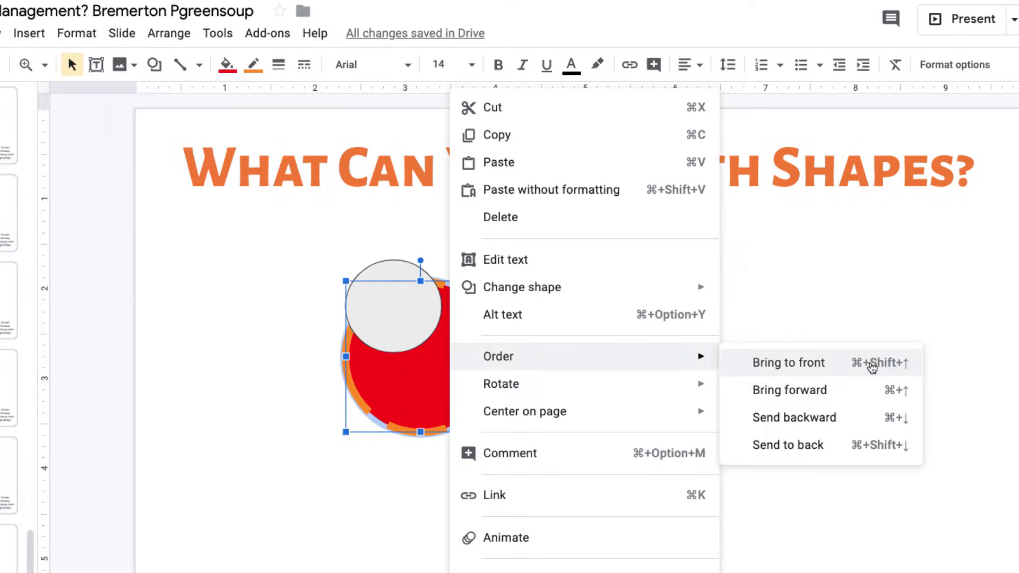
left_click(822, 363)
left_click(777, 374)
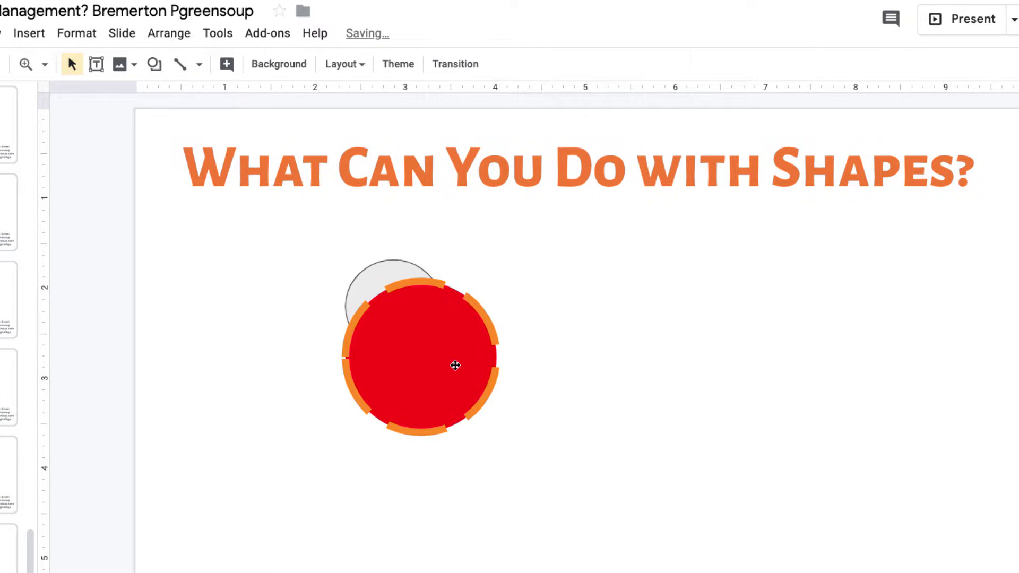
Step: Drag the circles apart, grey on the left of red, and select the grey circle
left_click_drag(407, 269, 602, 315)
left_click(609, 417)
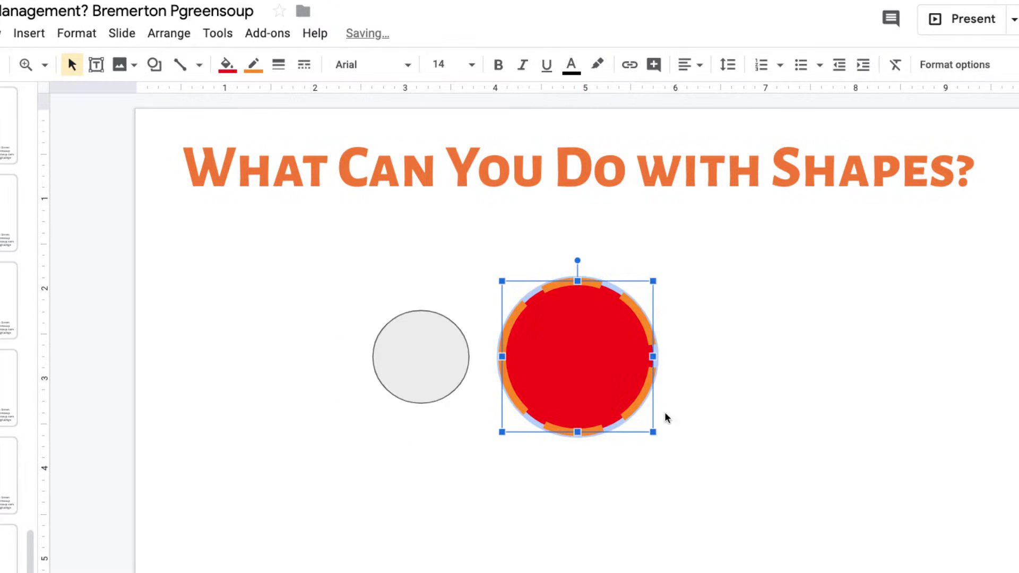
left_click(743, 470)
left_click(441, 391)
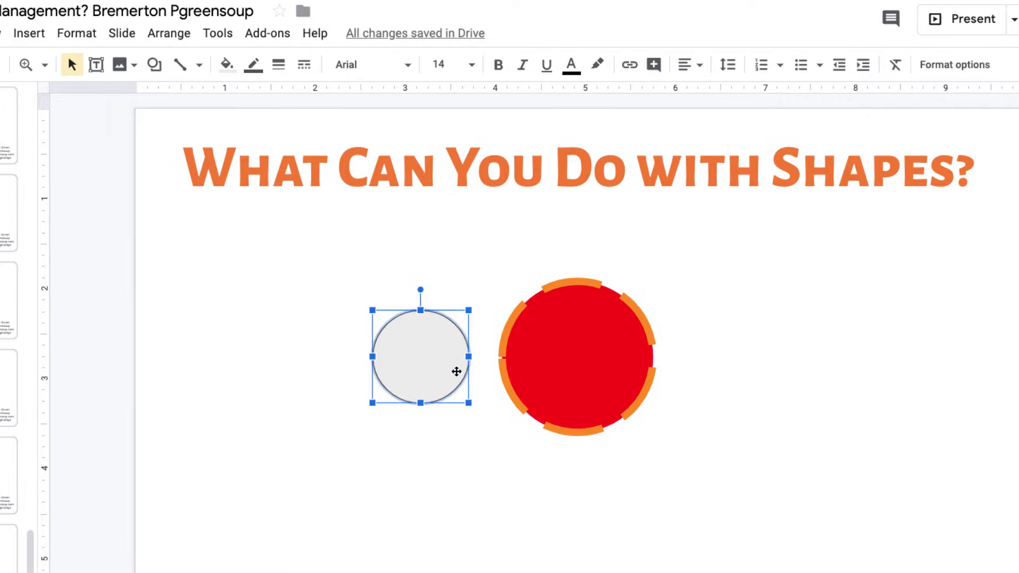
Step: Bring the grey circle to the front and drag it to the red circle's centre
right_click(424, 372)
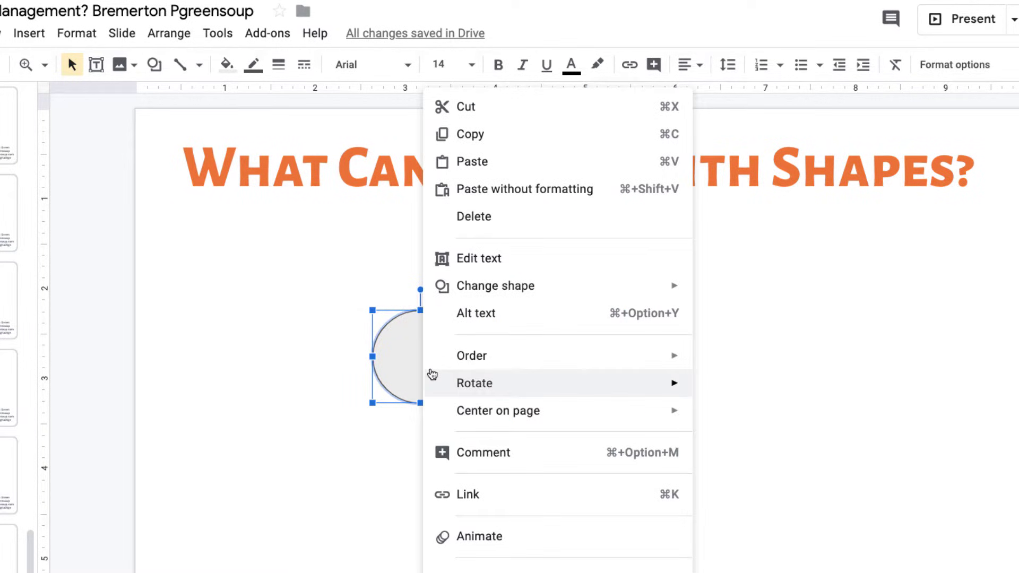
mouse_move(657, 356)
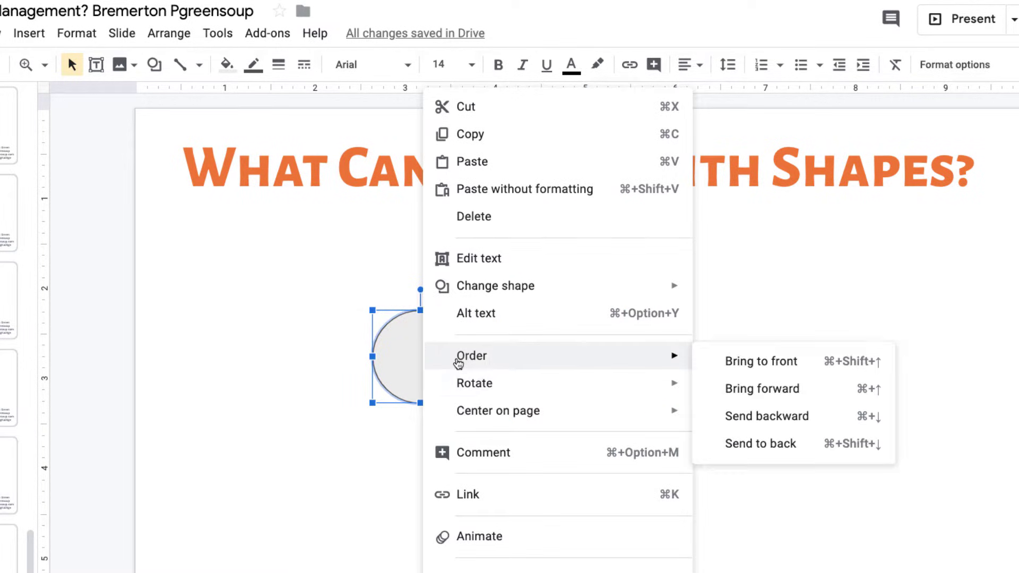
left_click(769, 364)
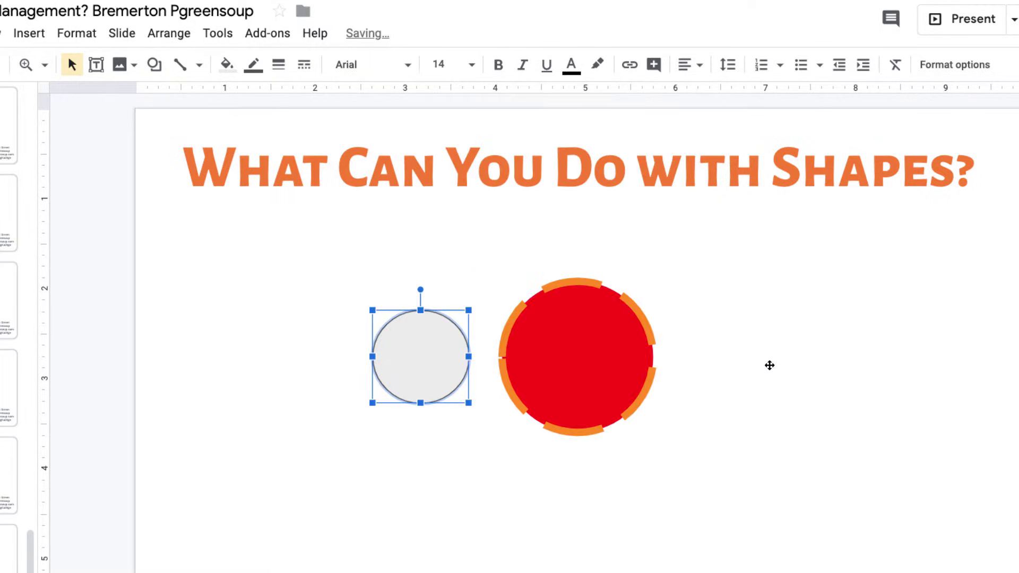
left_click_drag(411, 348, 571, 348)
left_click(761, 392)
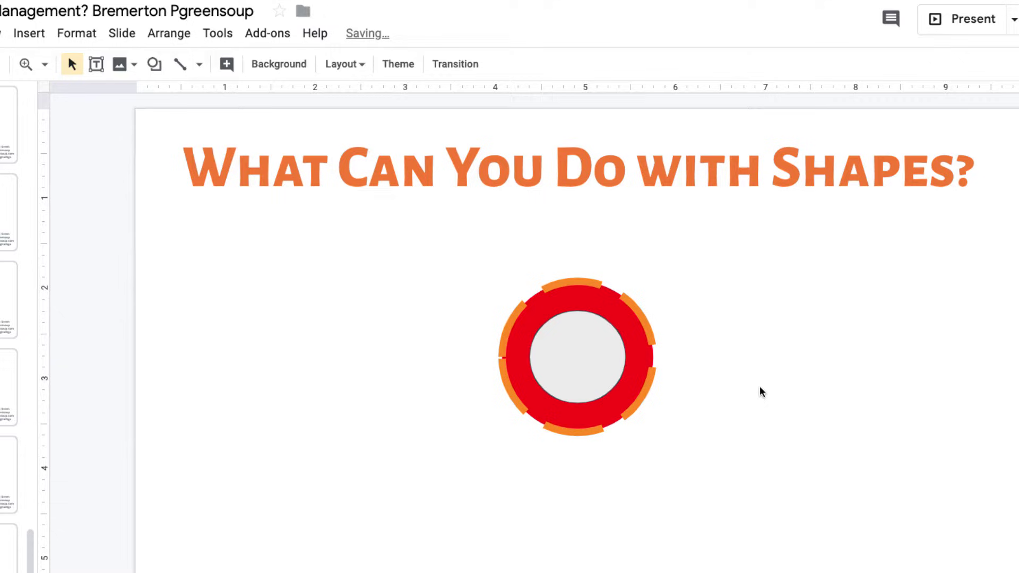
Step: Fill the inner circle white and give it a light outline colour
left_click(598, 346)
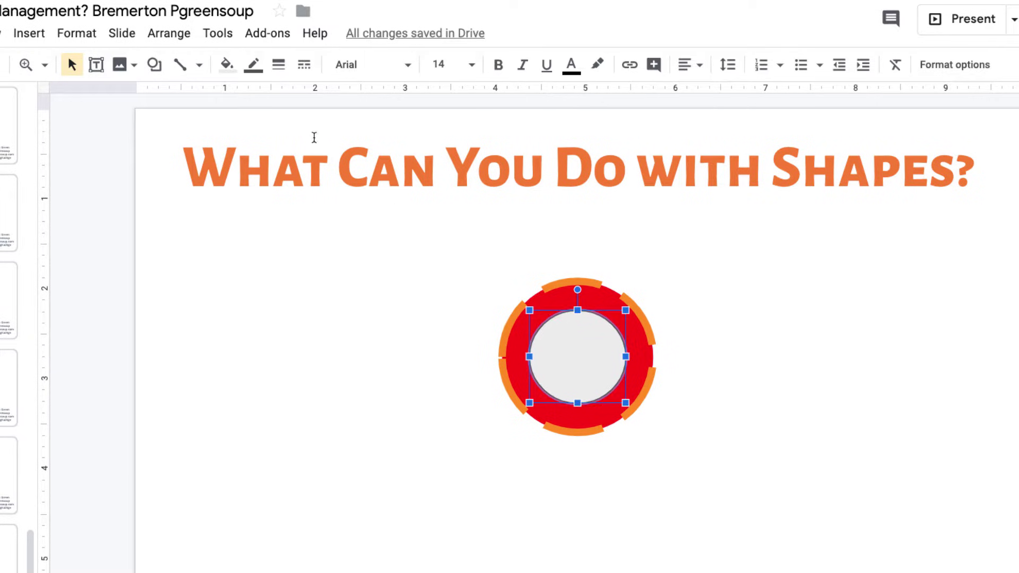
left_click(227, 64)
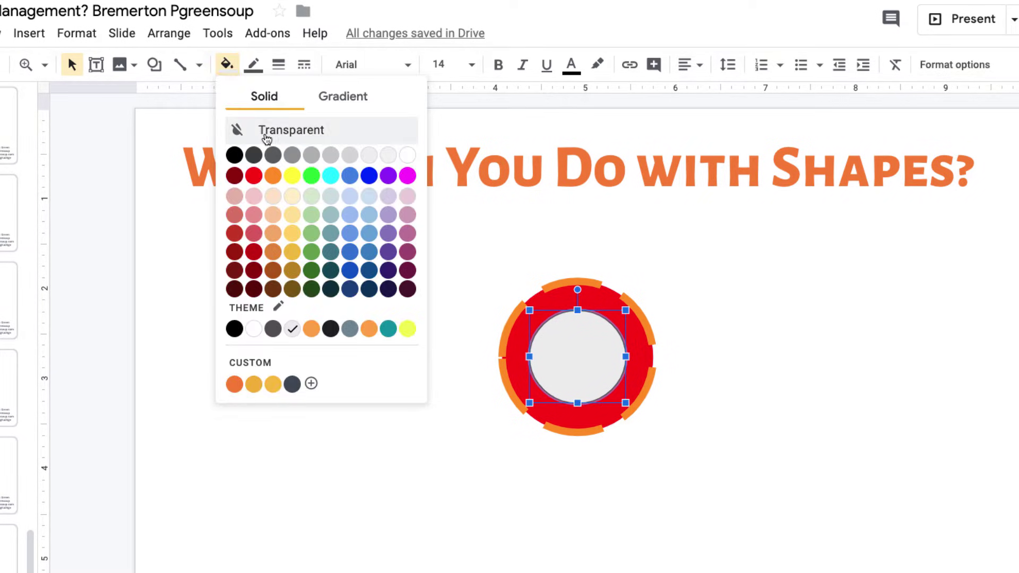
left_click(409, 155)
left_click(847, 307)
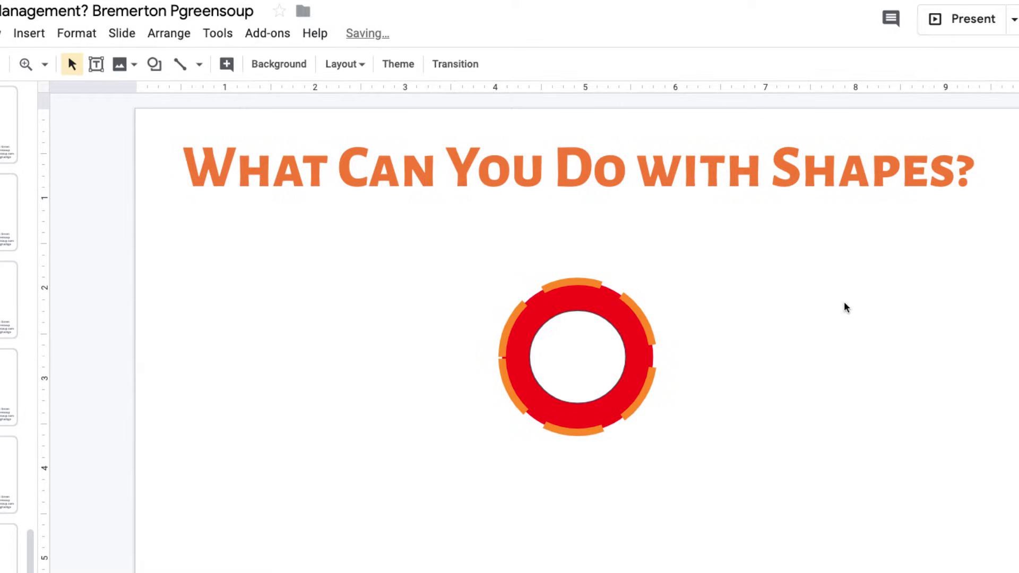
left_click(604, 373)
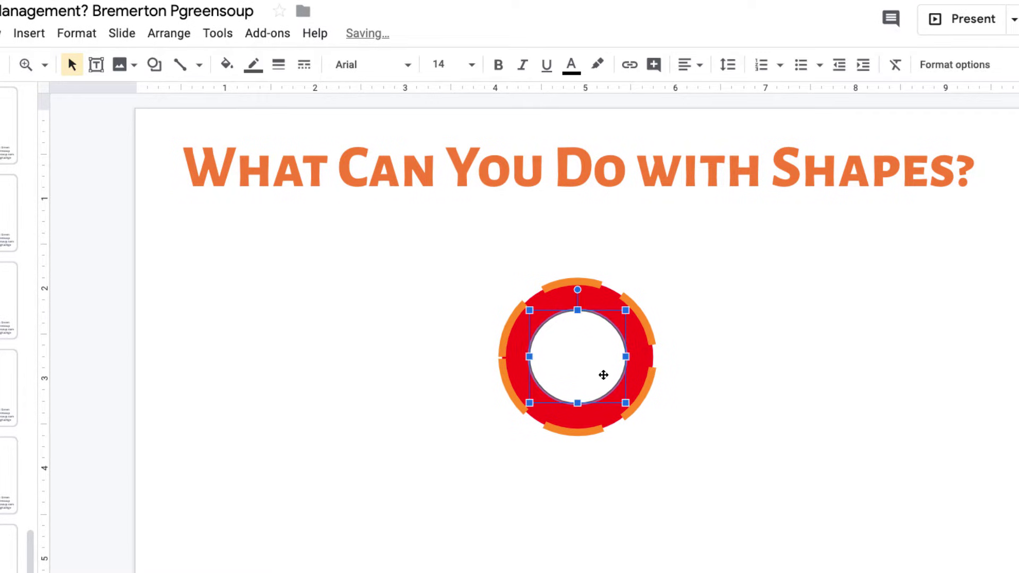
left_click(258, 70)
left_click(429, 109)
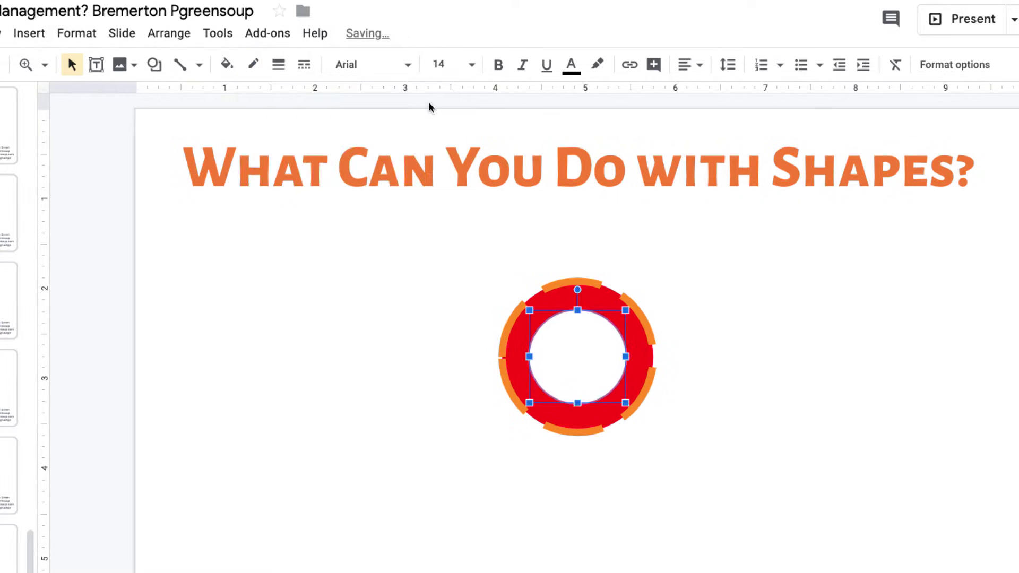
left_click(773, 303)
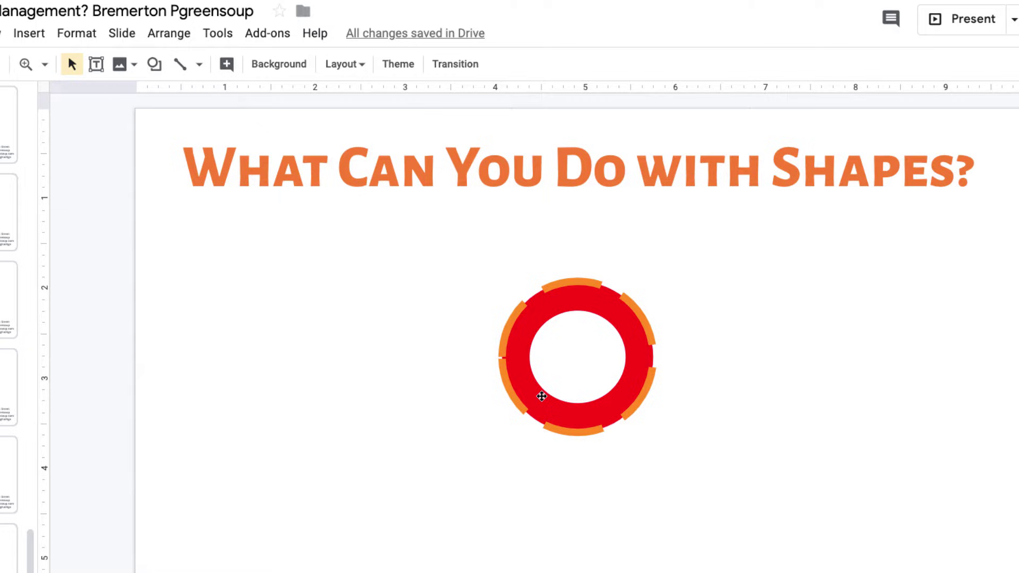
left_click(601, 370)
left_click(350, 391)
left_click(560, 353)
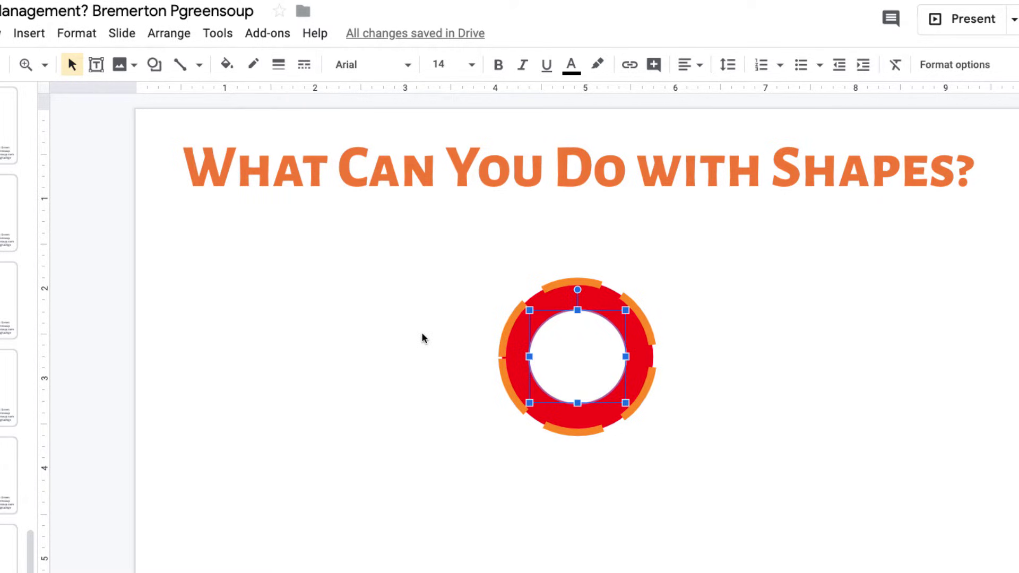
left_click(657, 423)
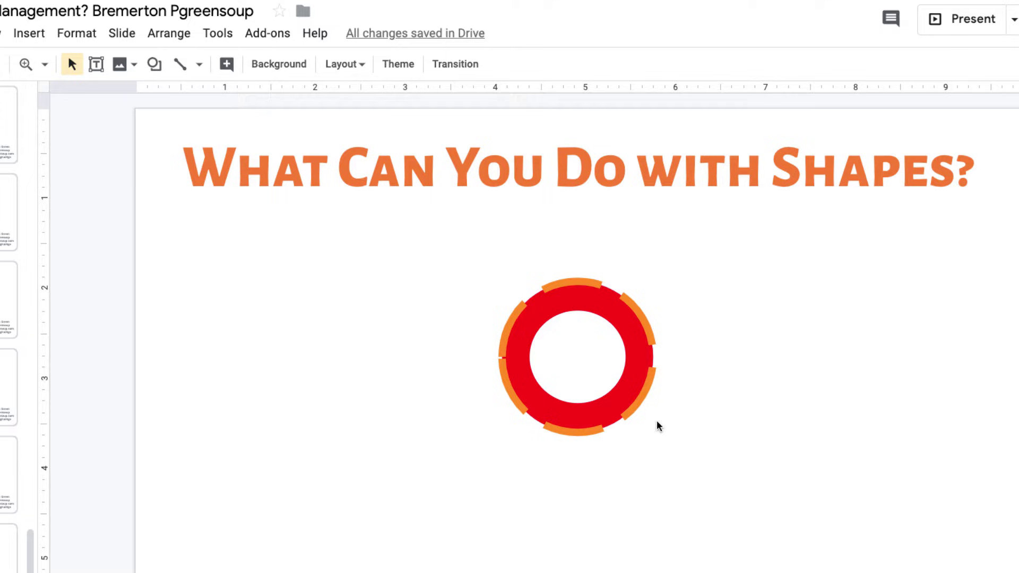
Step: Change the inner circle into an up arrow using Change shape > Arrows
right_click(577, 365)
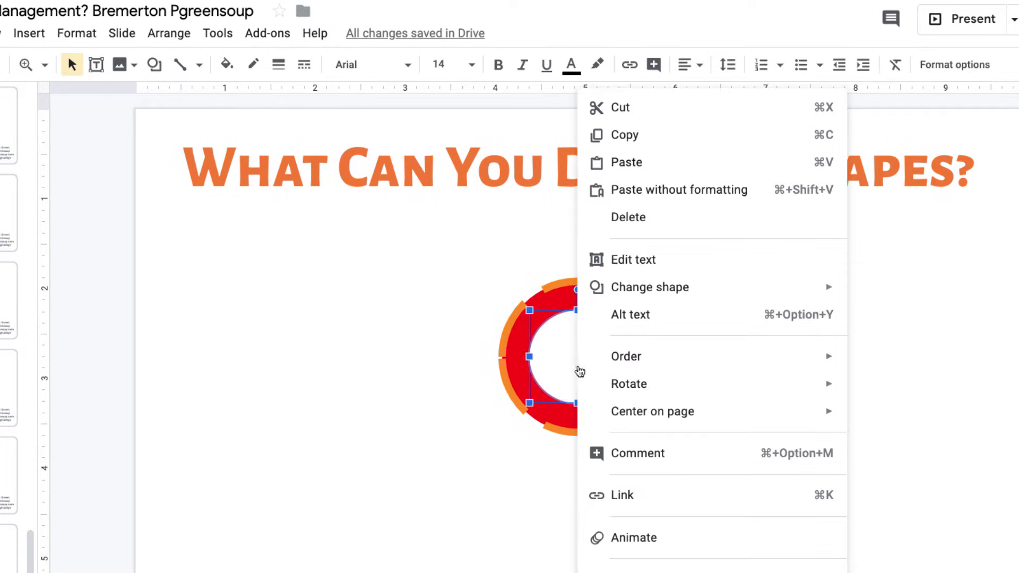
mouse_move(606, 362)
mouse_move(630, 386)
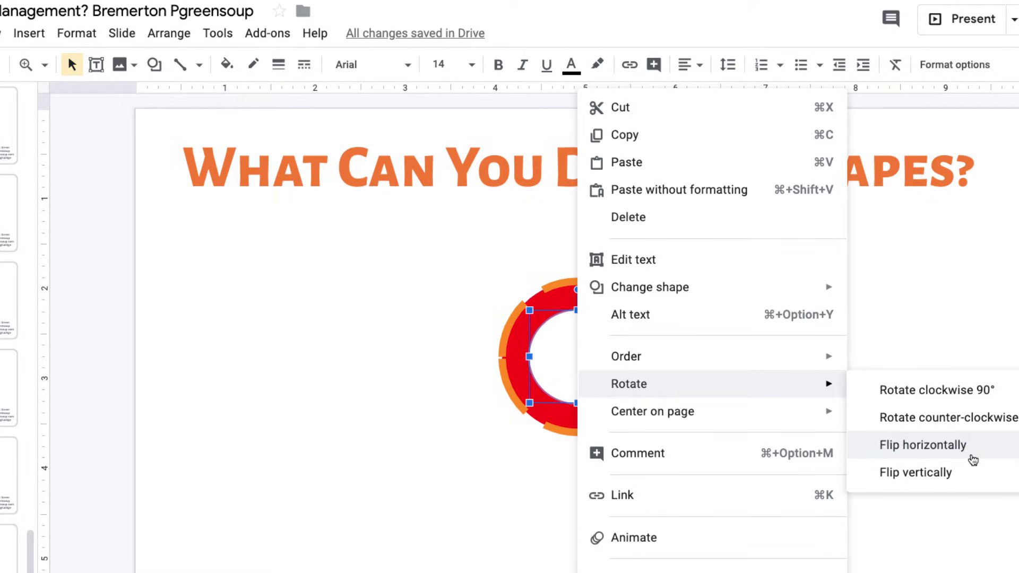
mouse_move(833, 296)
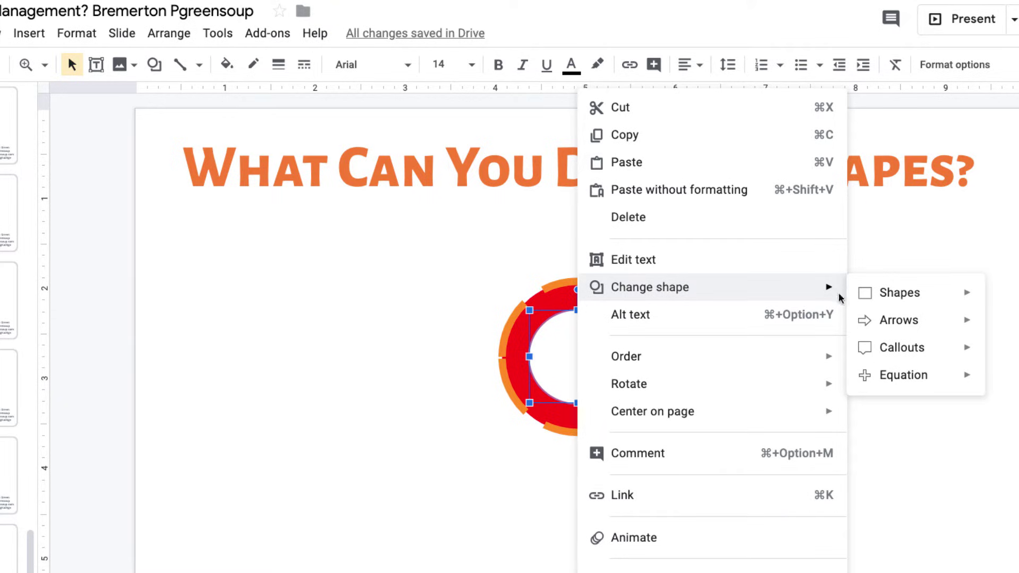
mouse_move(884, 327)
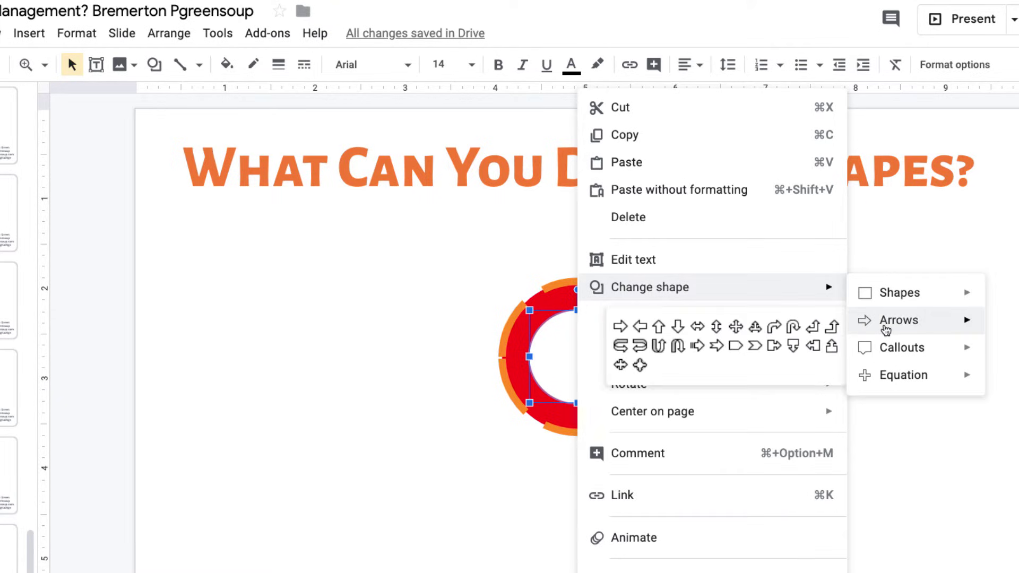
left_click(666, 327)
left_click(404, 368)
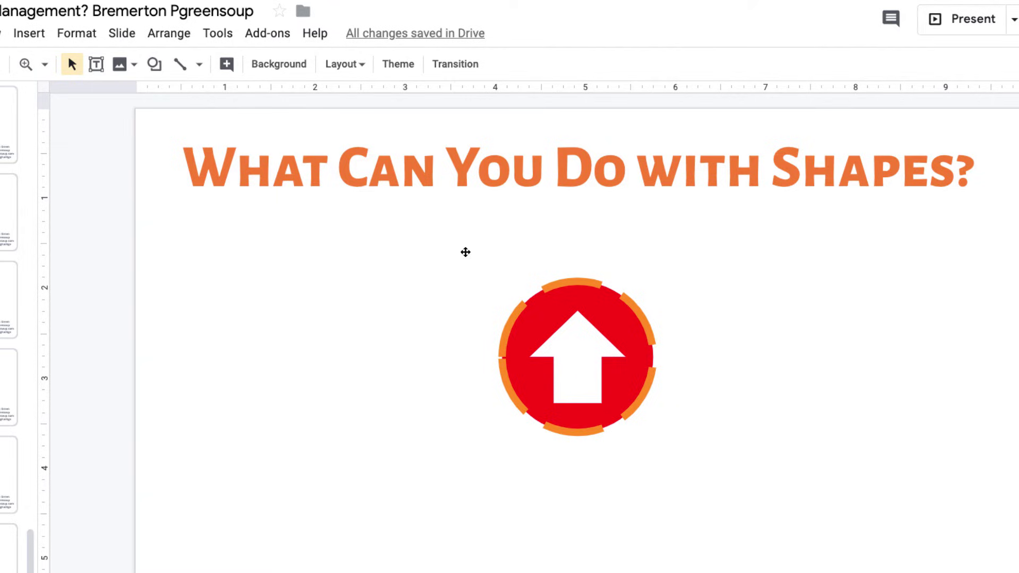
Step: Group the white arrow and the red dashed circle into one graphic
left_click_drag(466, 252, 568, 311)
key("ctrl+z")
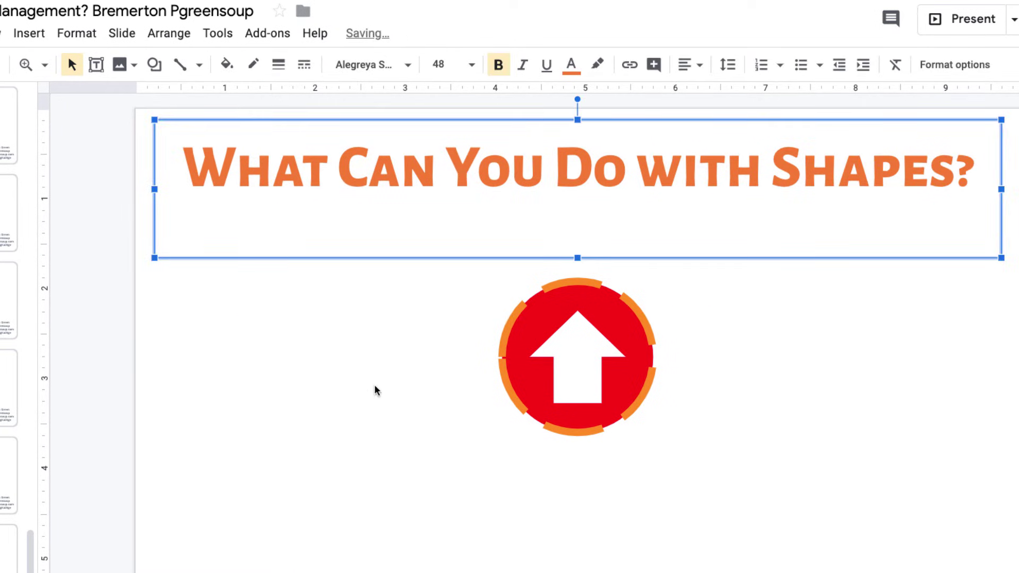
left_click_drag(375, 387, 767, 442)
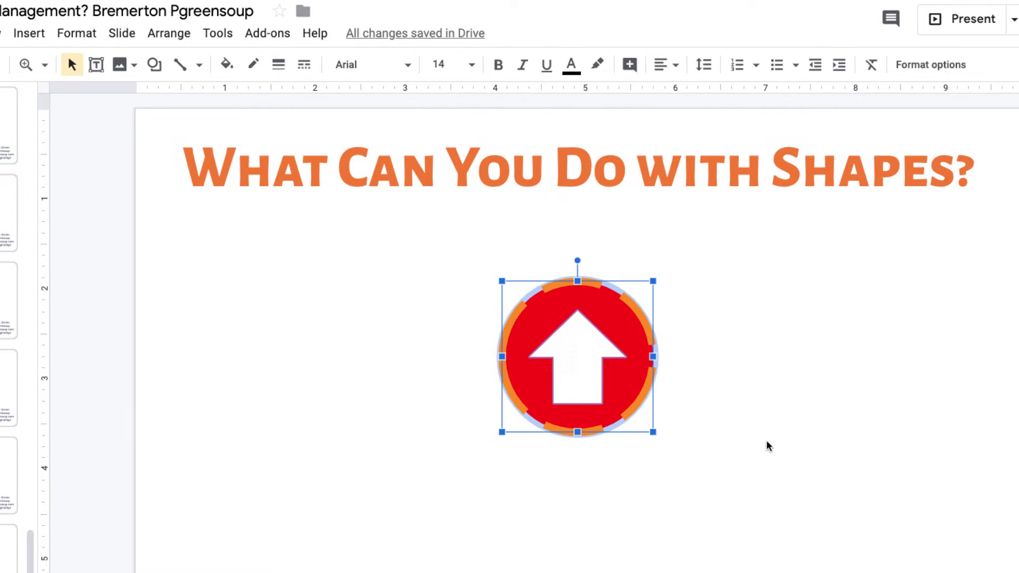
right_click(553, 346)
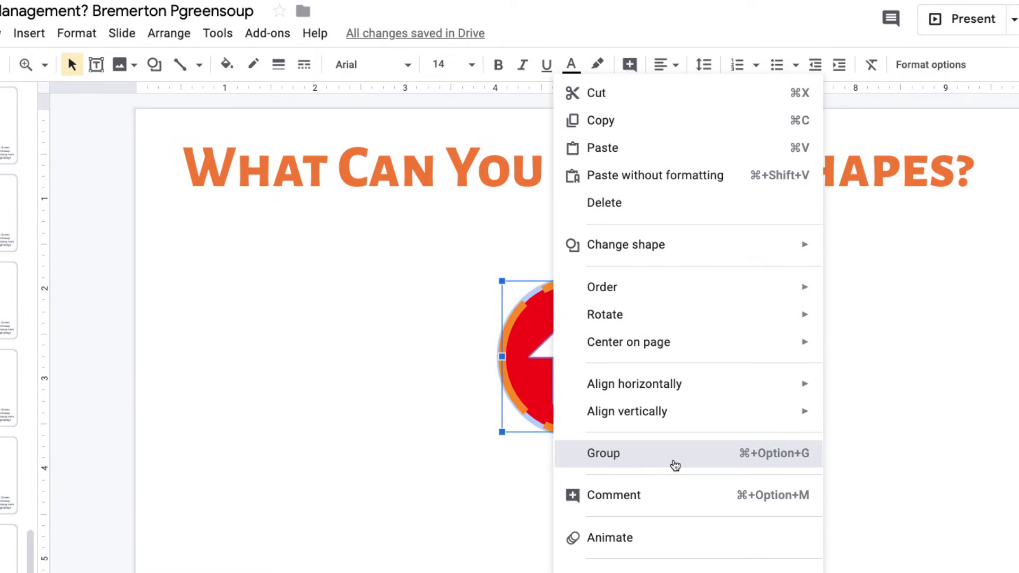
left_click(675, 465)
Step: Move the grouped arrow-in-circle graphic to the right of the slide centre
left_click(772, 447)
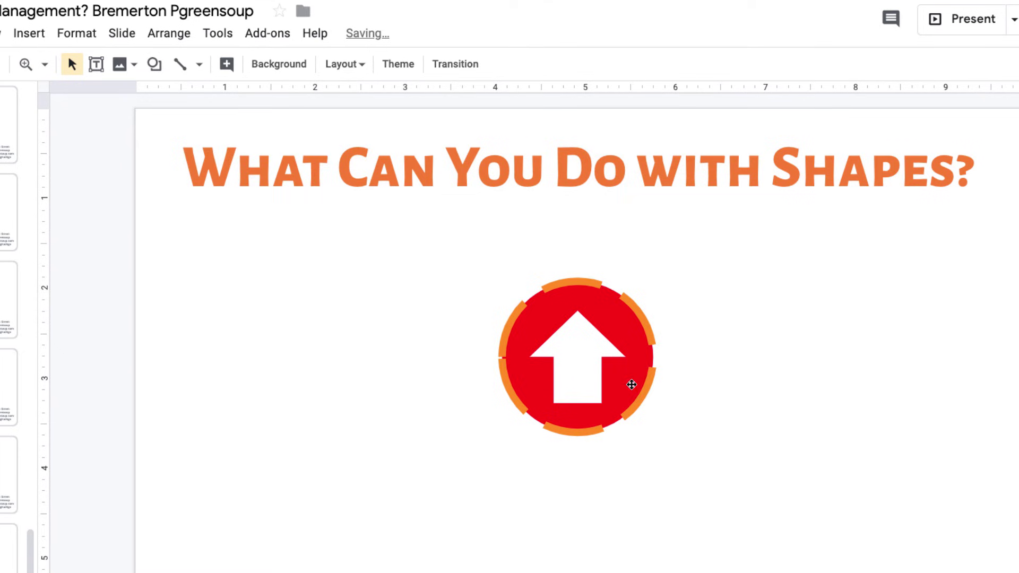
left_click_drag(631, 383, 833, 380)
left_click(524, 458)
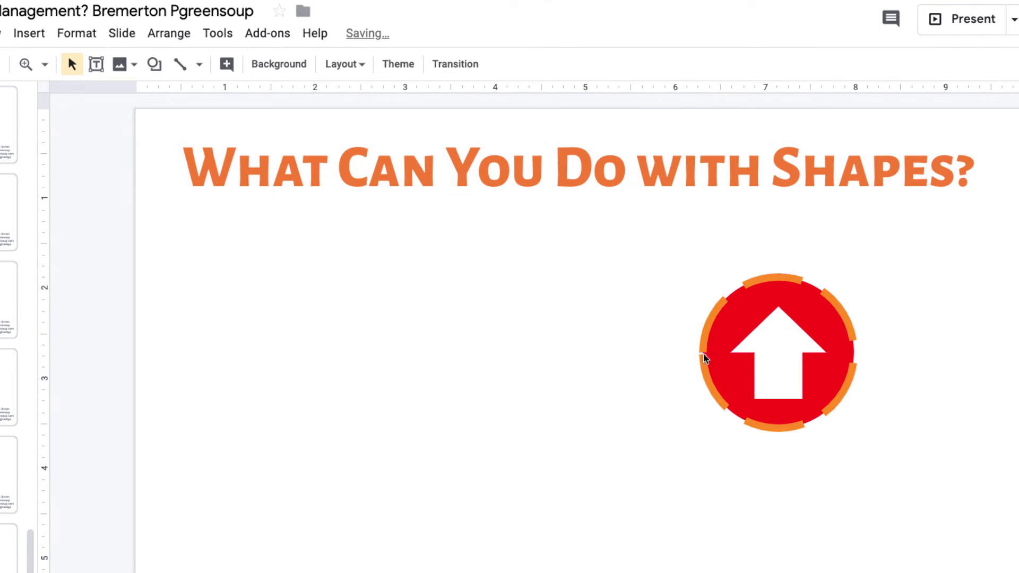
key("ctrl+z")
left_click(496, 336)
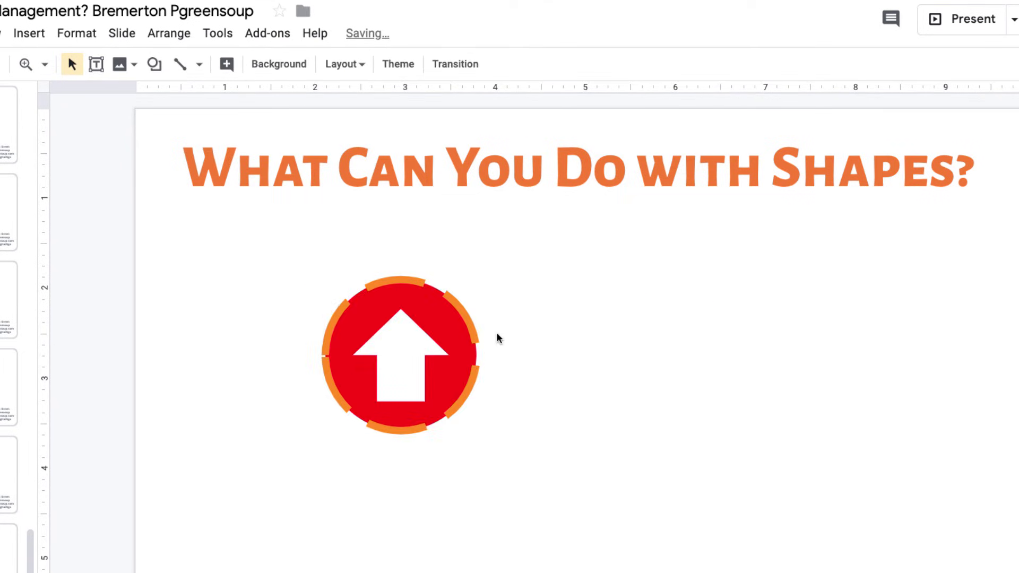
left_click_drag(455, 318, 774, 317)
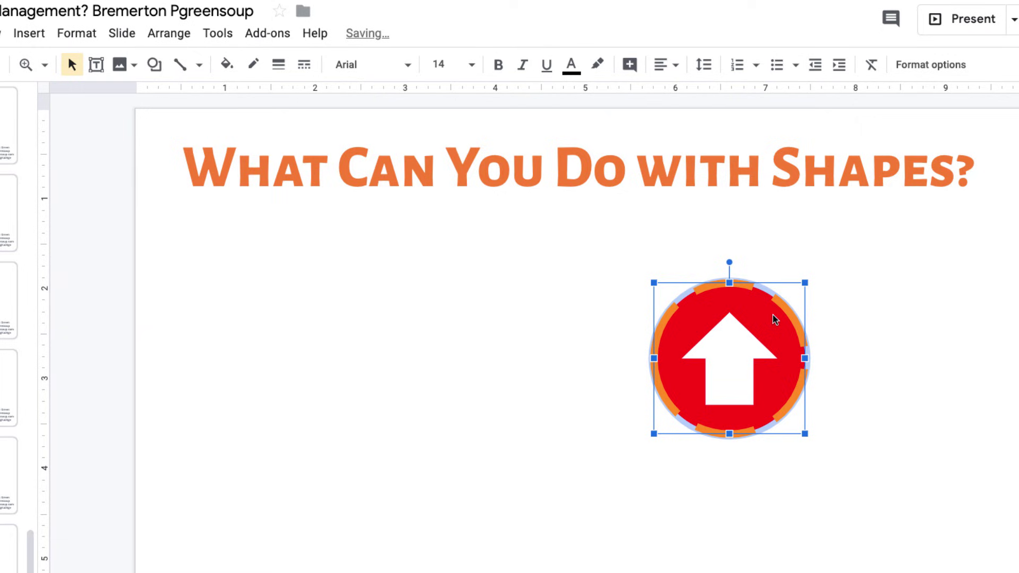
Step: Create a duplicate of the grouped arrow-in-circle graphic beside the original
left_click(879, 417)
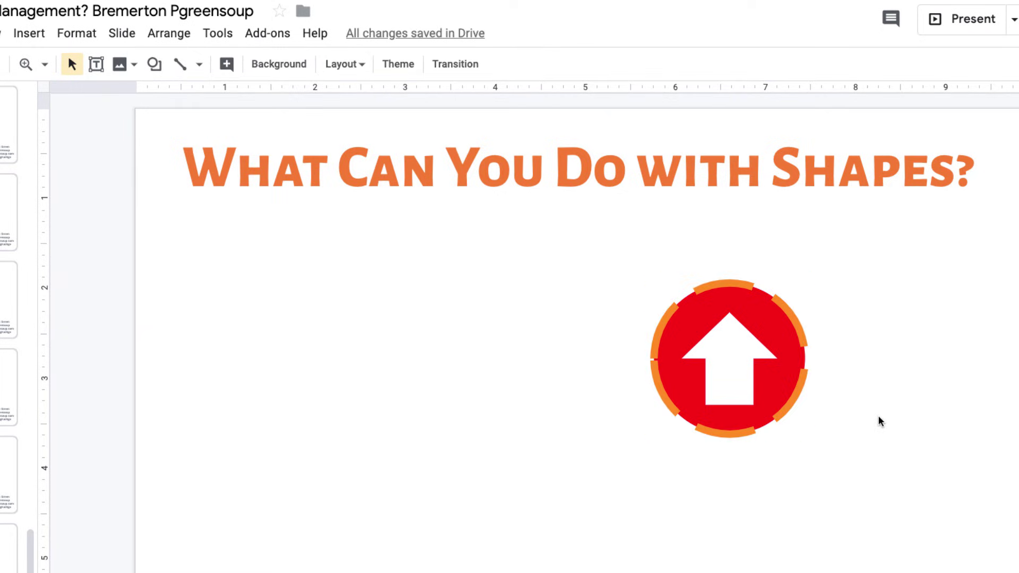
left_click(769, 378)
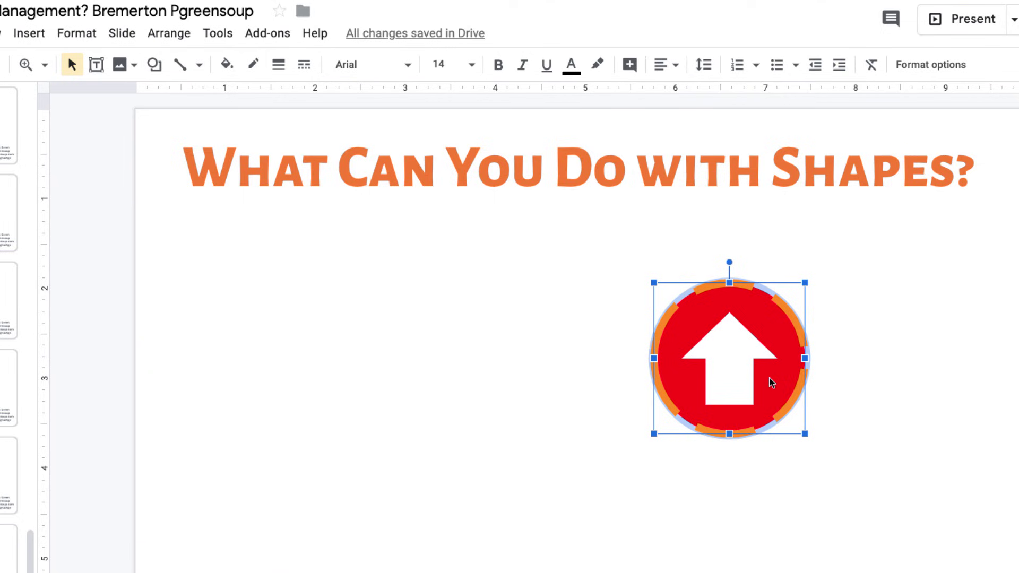
left_click_drag(771, 382, 896, 405)
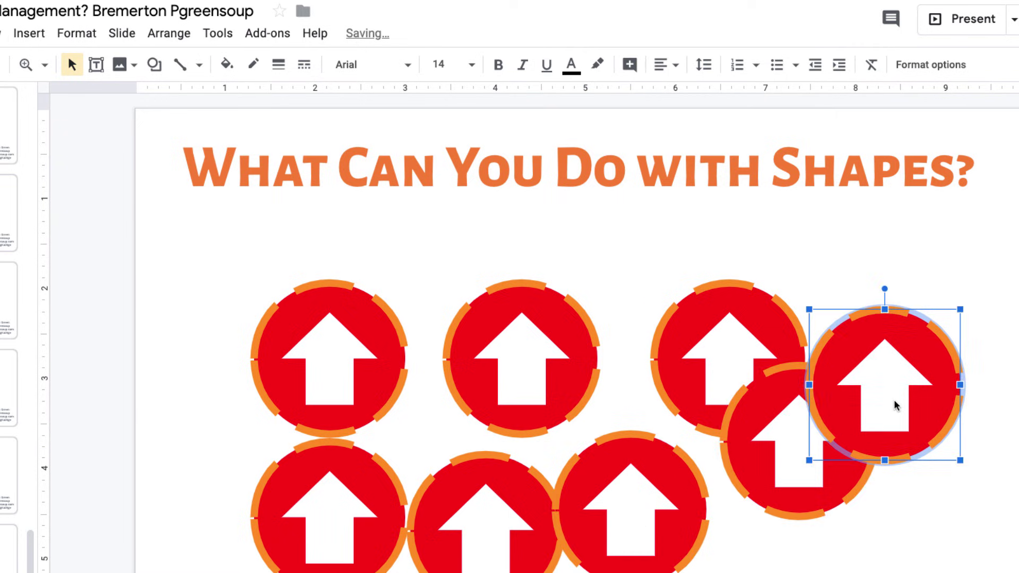